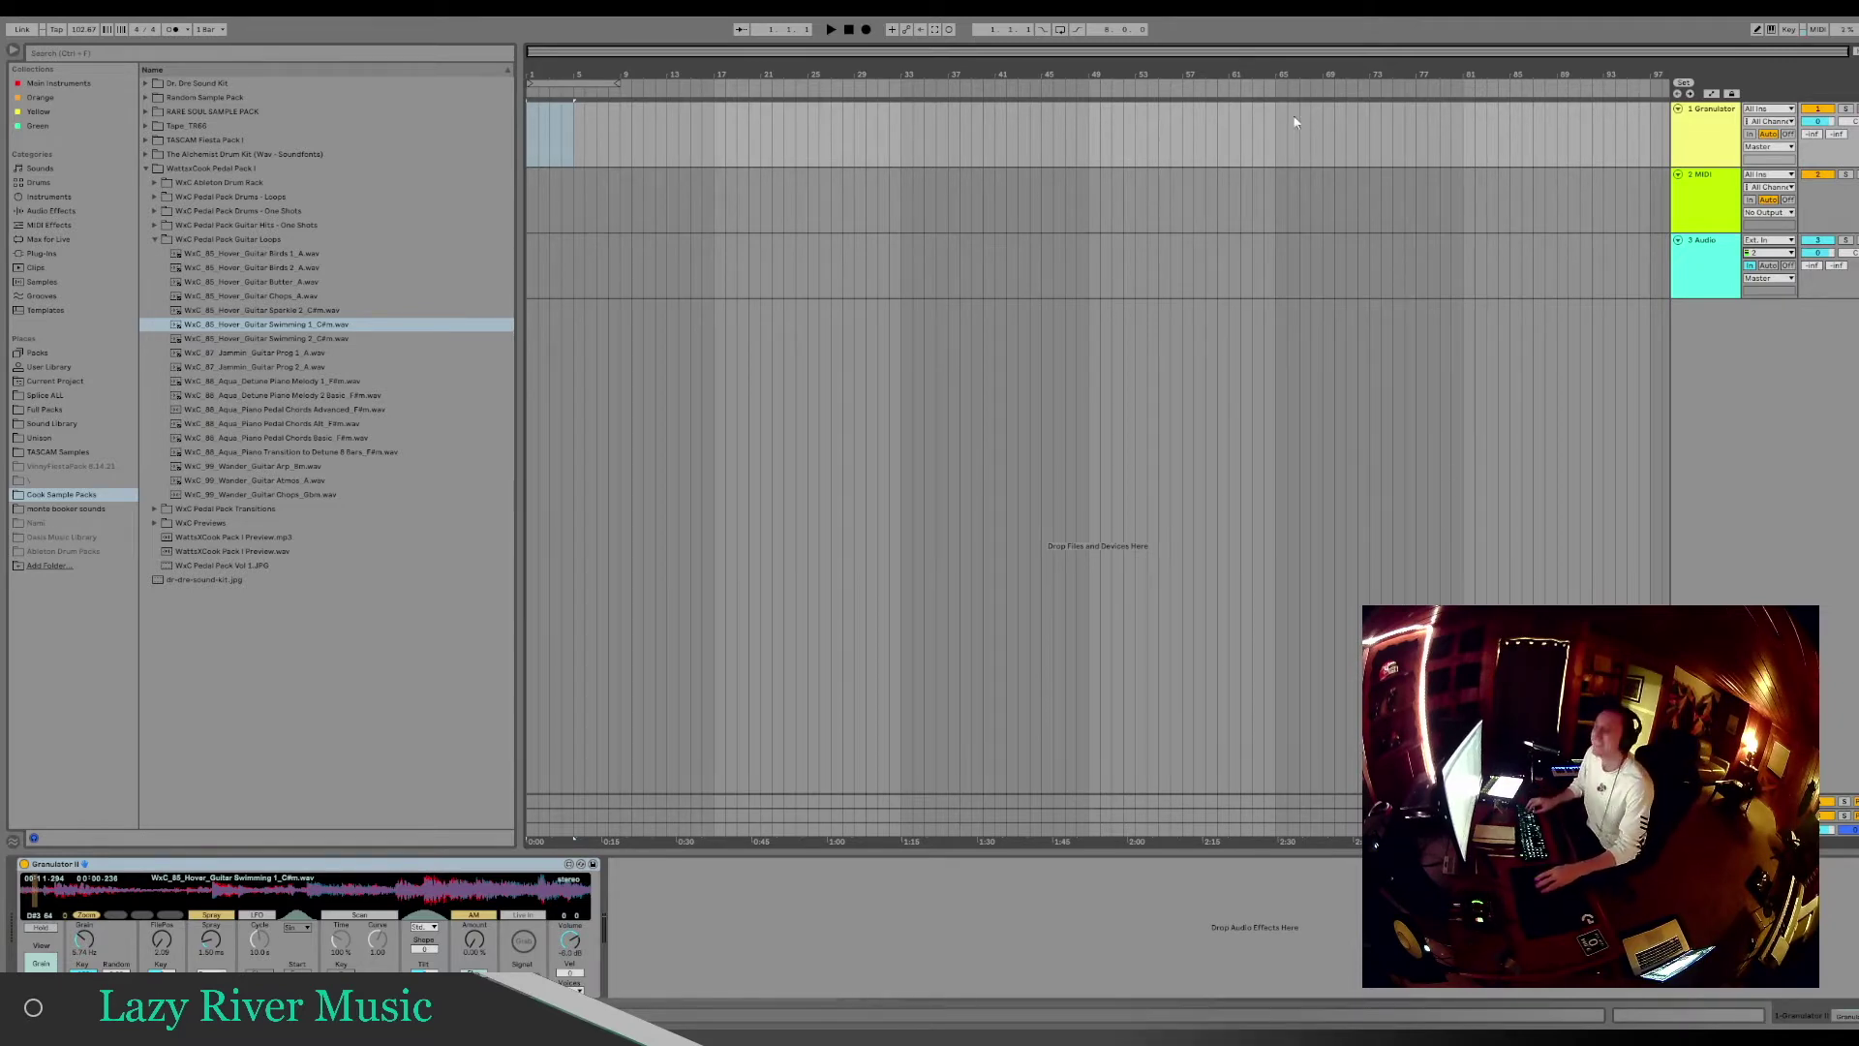
Clear the selection on the first track of the eight-bar arrangement
{"action": "left_click", "coordinate": [951, 598]}
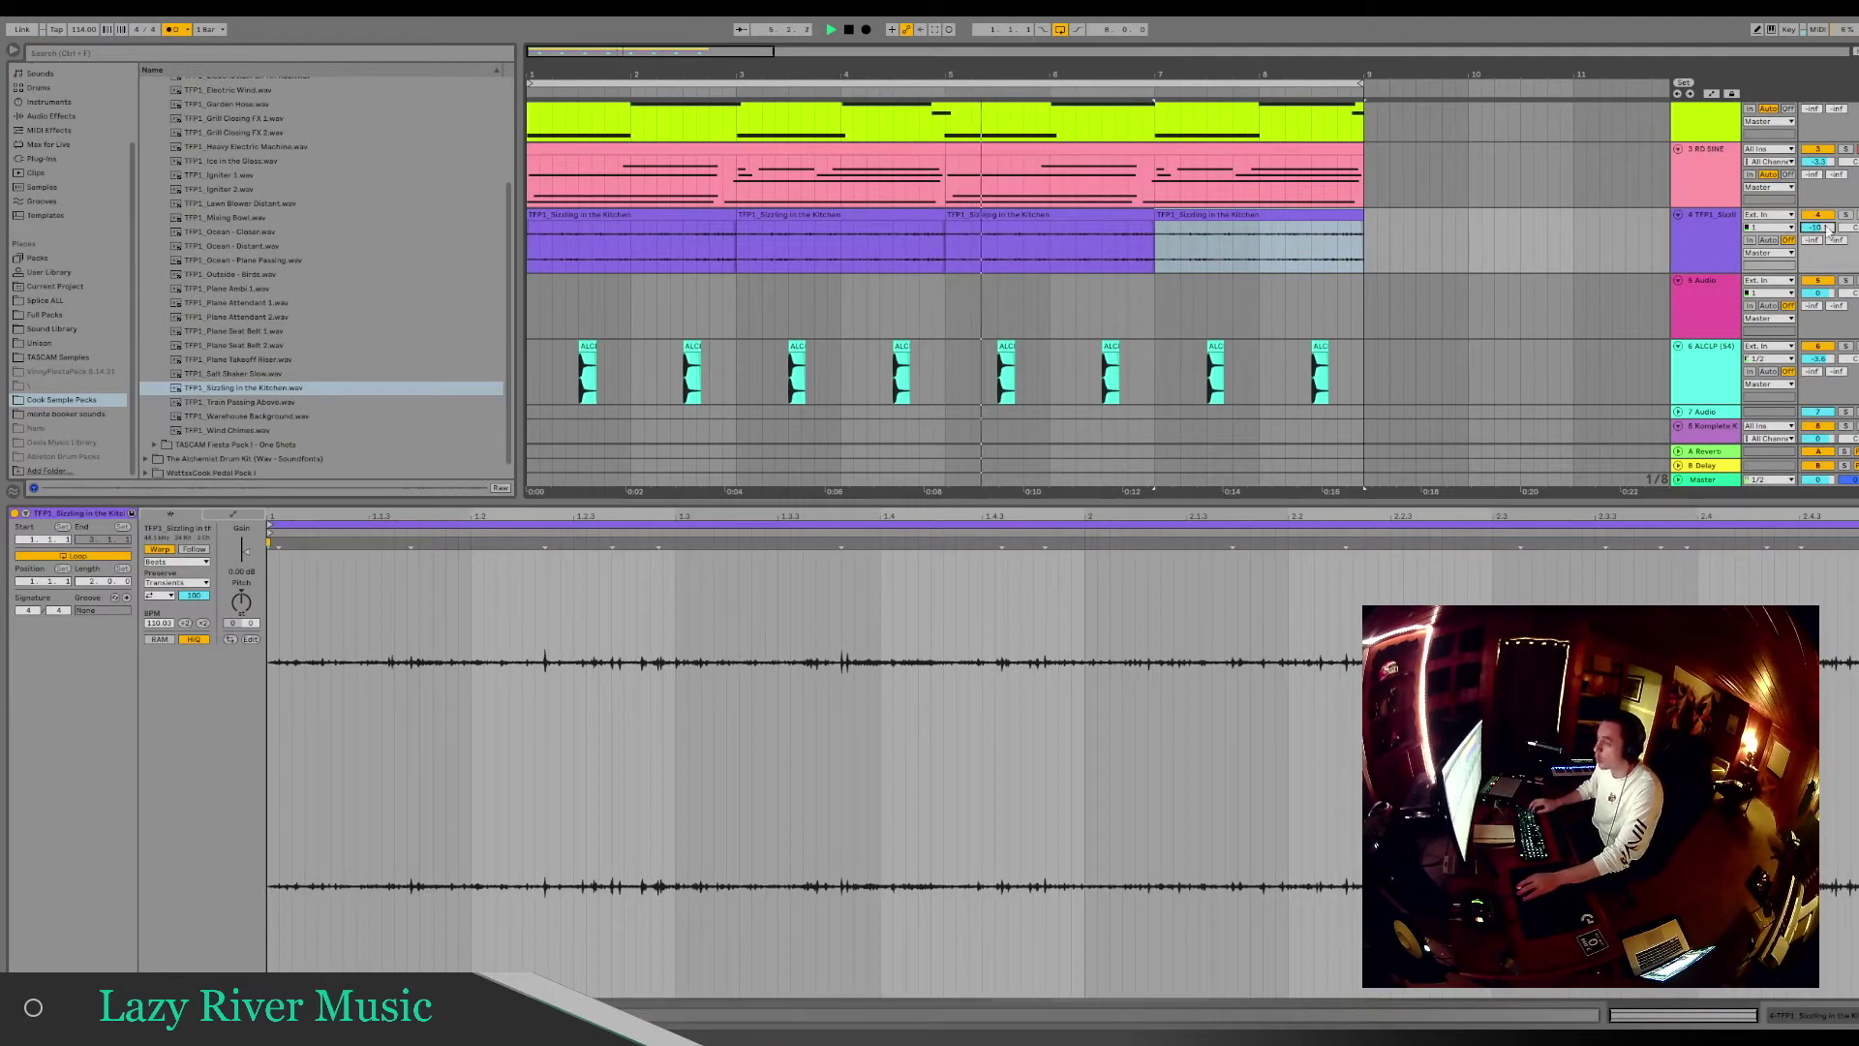
Lower track 4's foley volume from -8.6 to -10.1 dB and show its devices
{"action": "left_click_drag", "start_coordinate": [1818, 225], "coordinate": [1842, 229]}
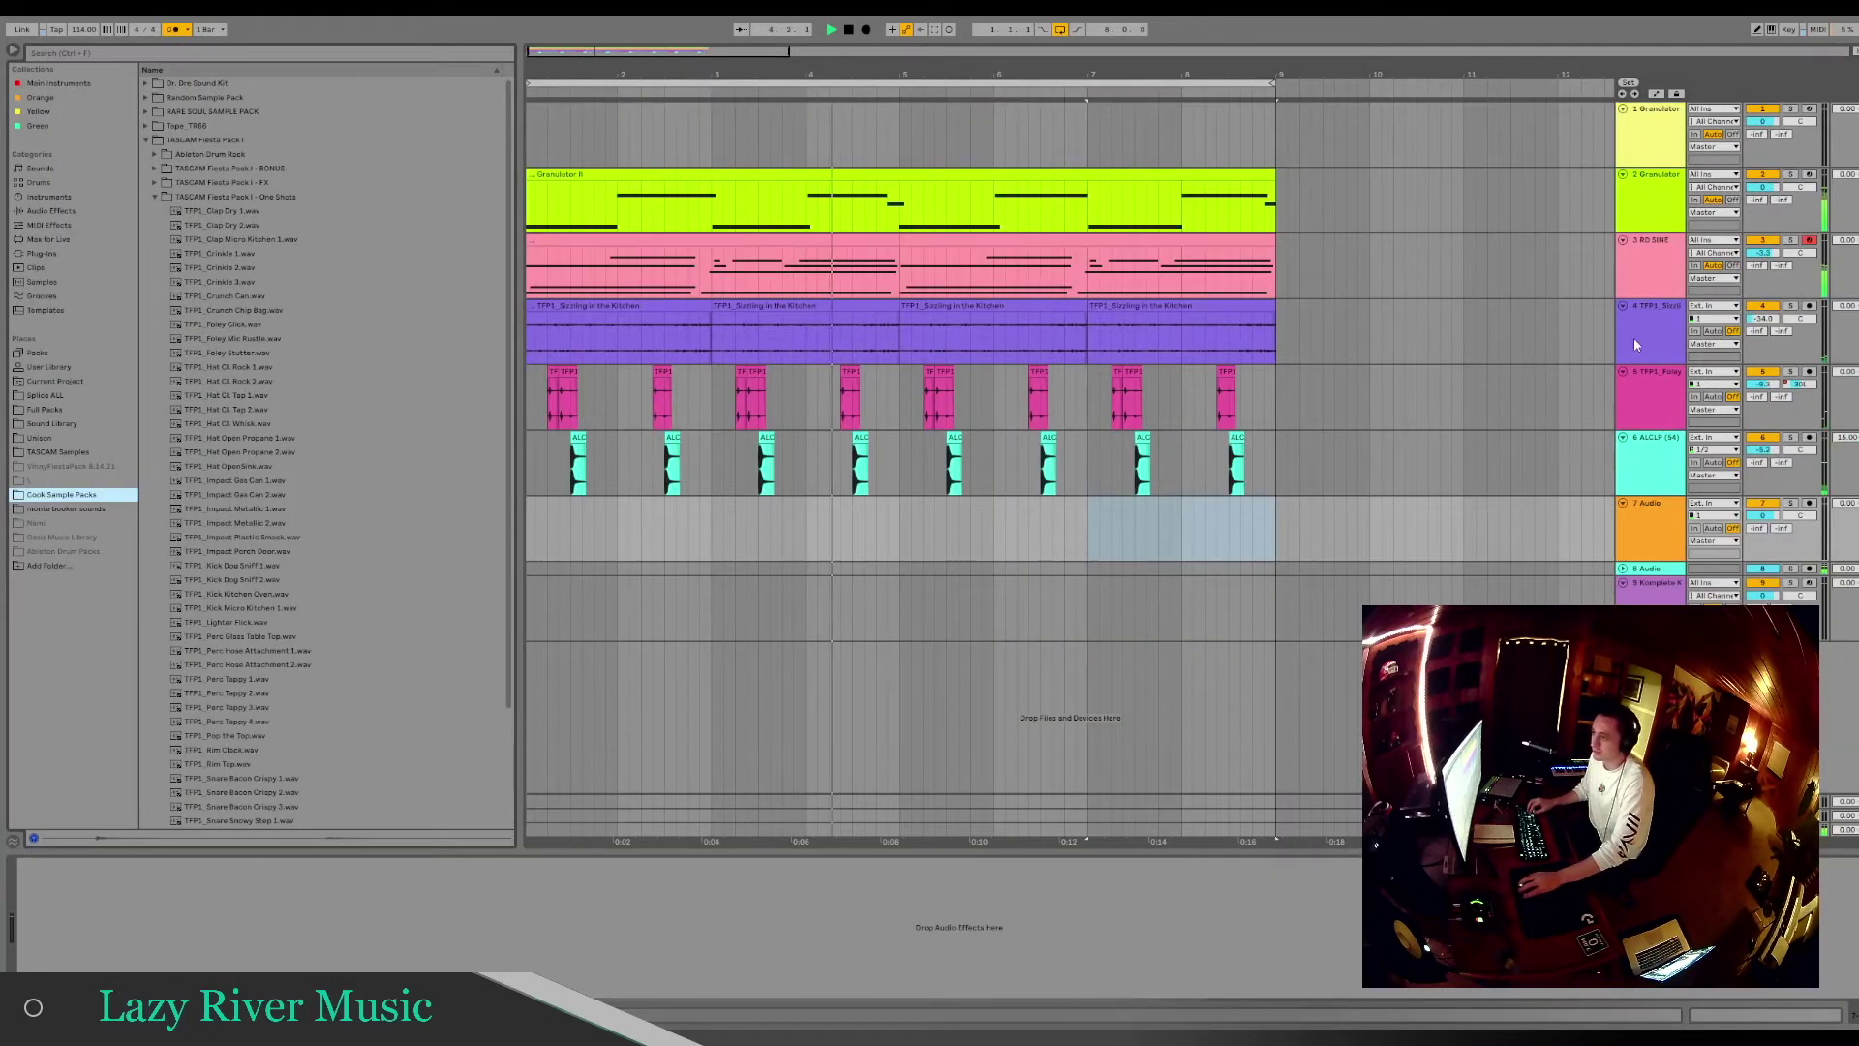
{"action": "left_click", "coordinate": [1638, 340]}
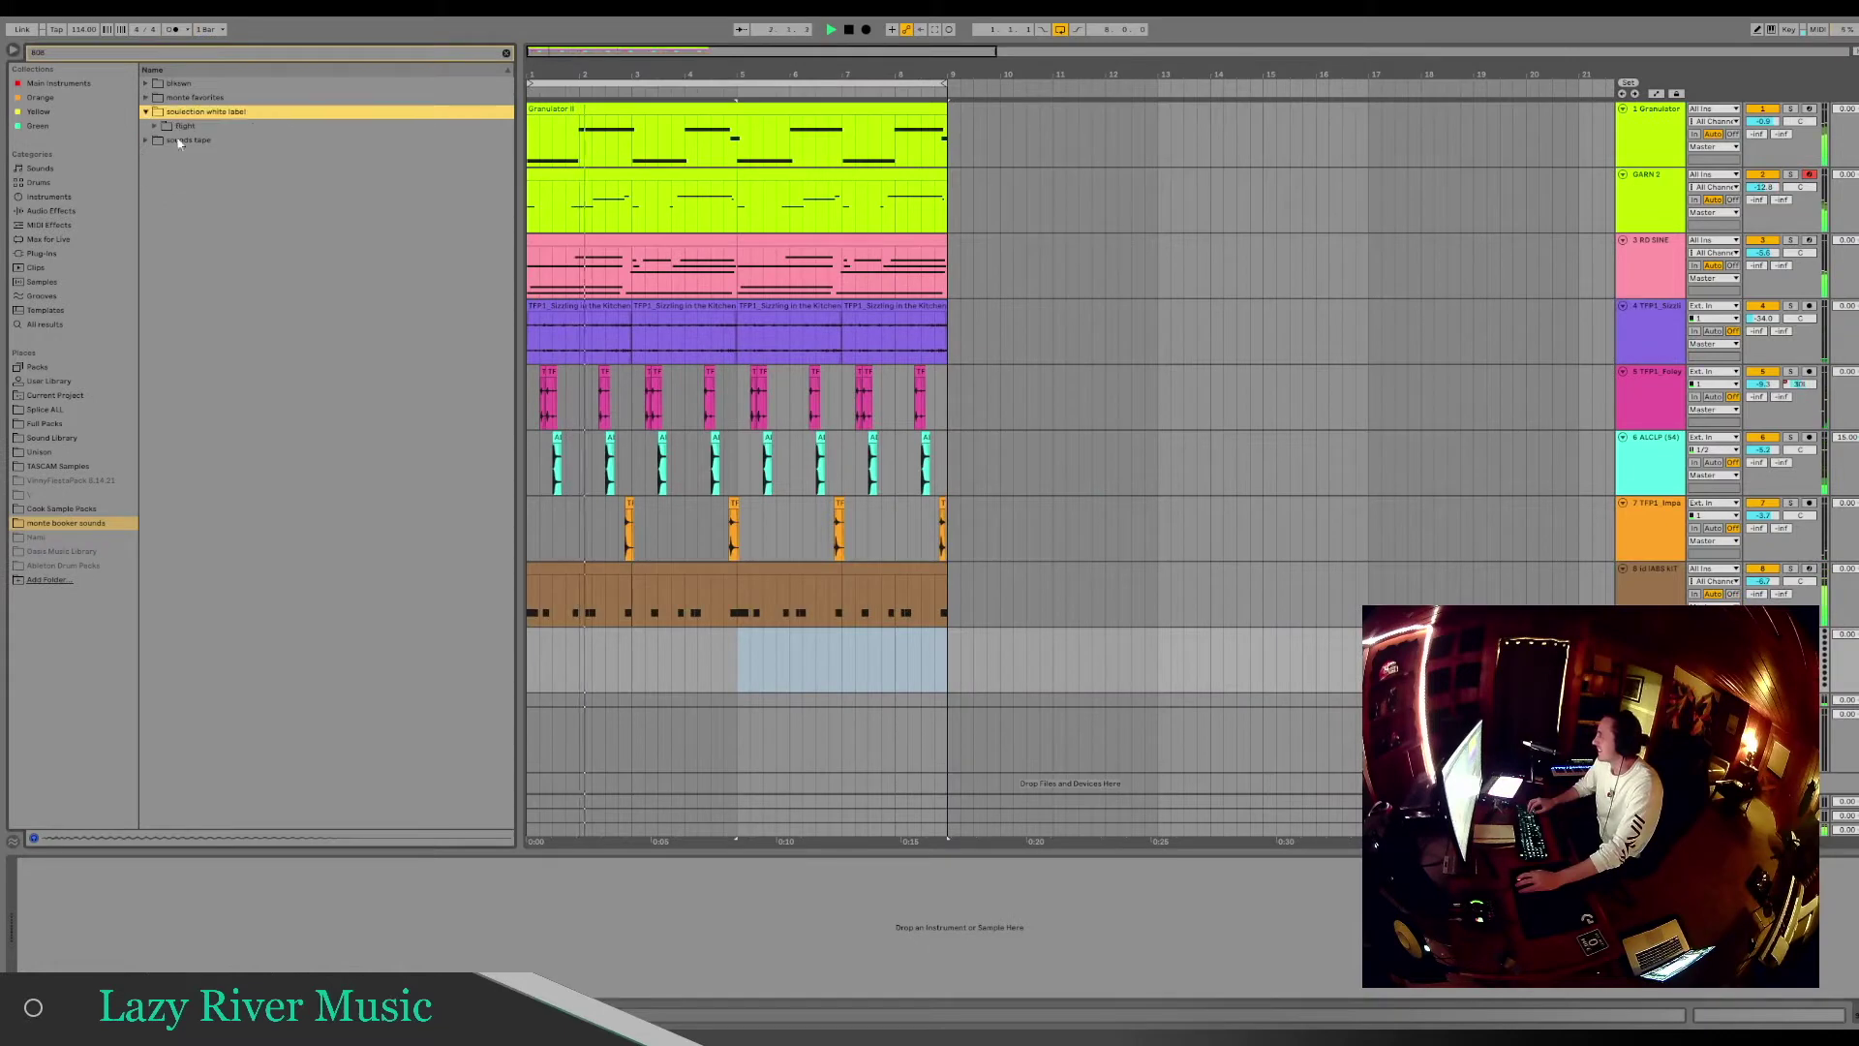
Preview FLIGHT 808.wav and load it as a Simpler on the empty MIDI track
{"action": "left_click", "coordinate": [178, 140]}
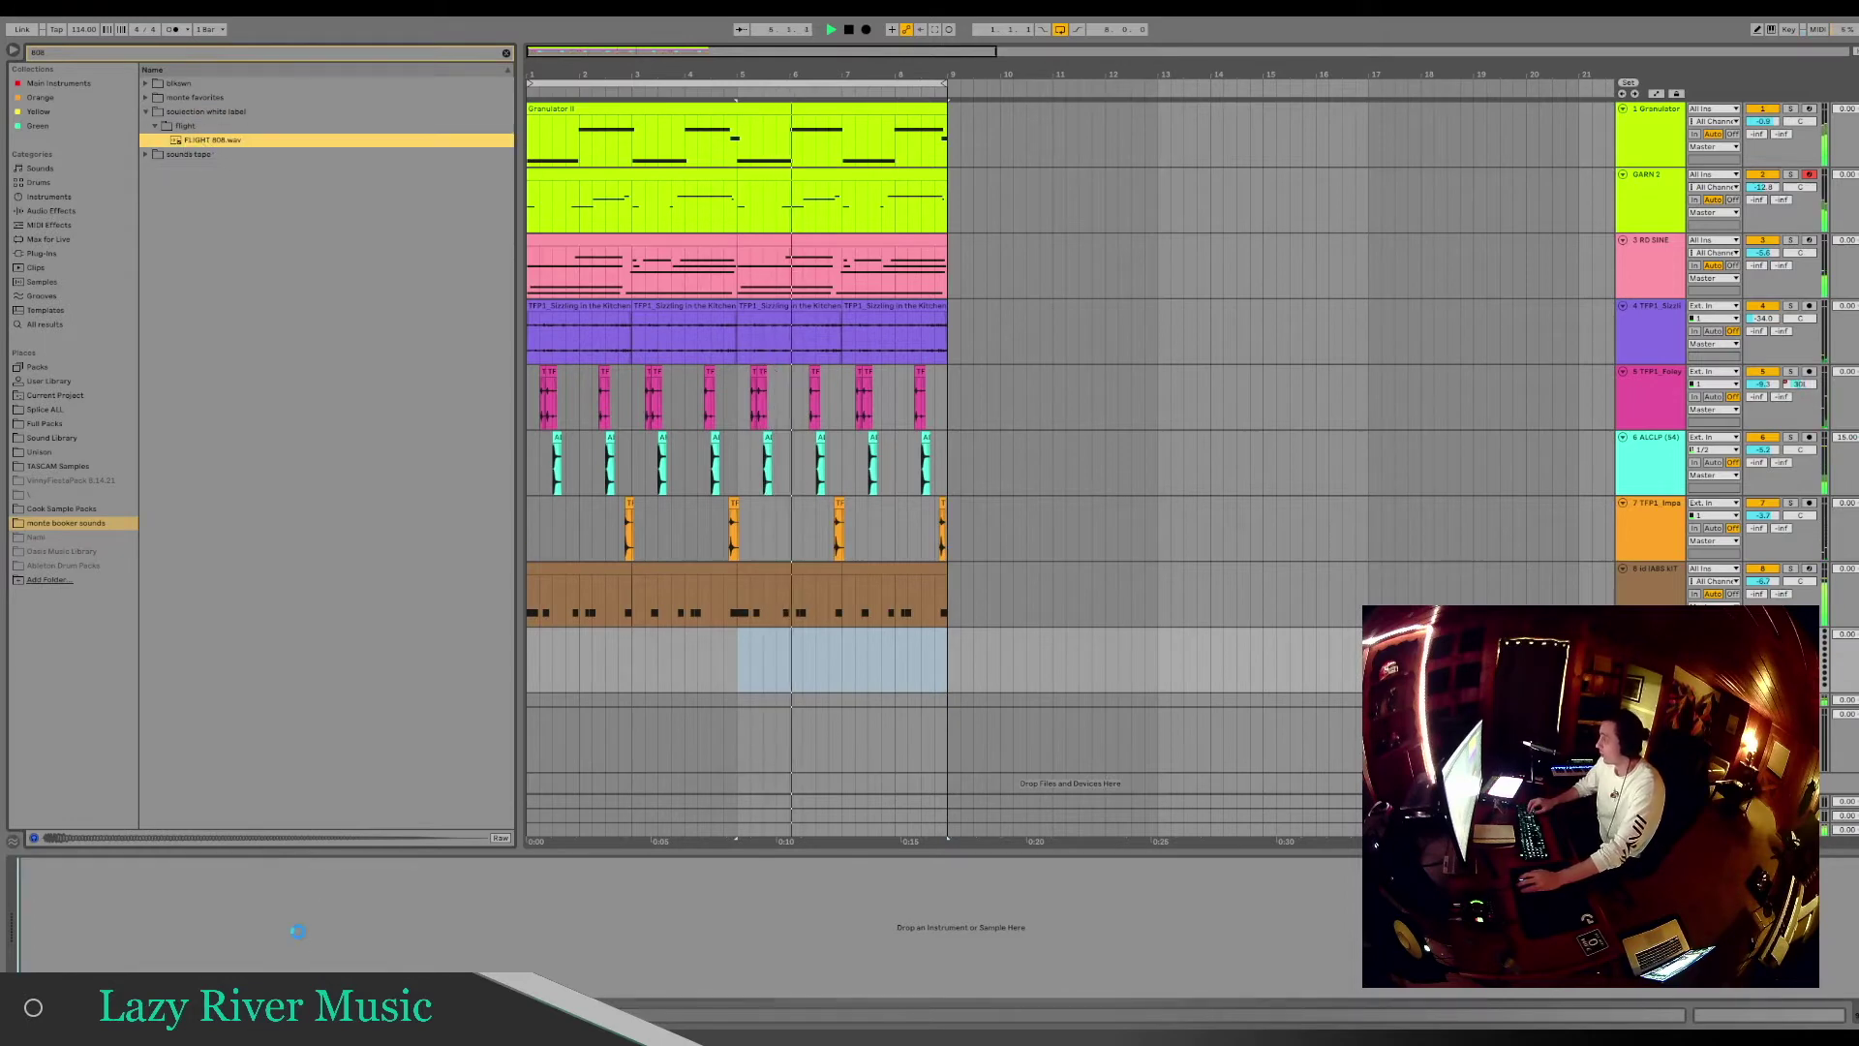
{"action": "left_click_drag", "start_coordinate": [186, 146], "coordinate": [297, 930]}
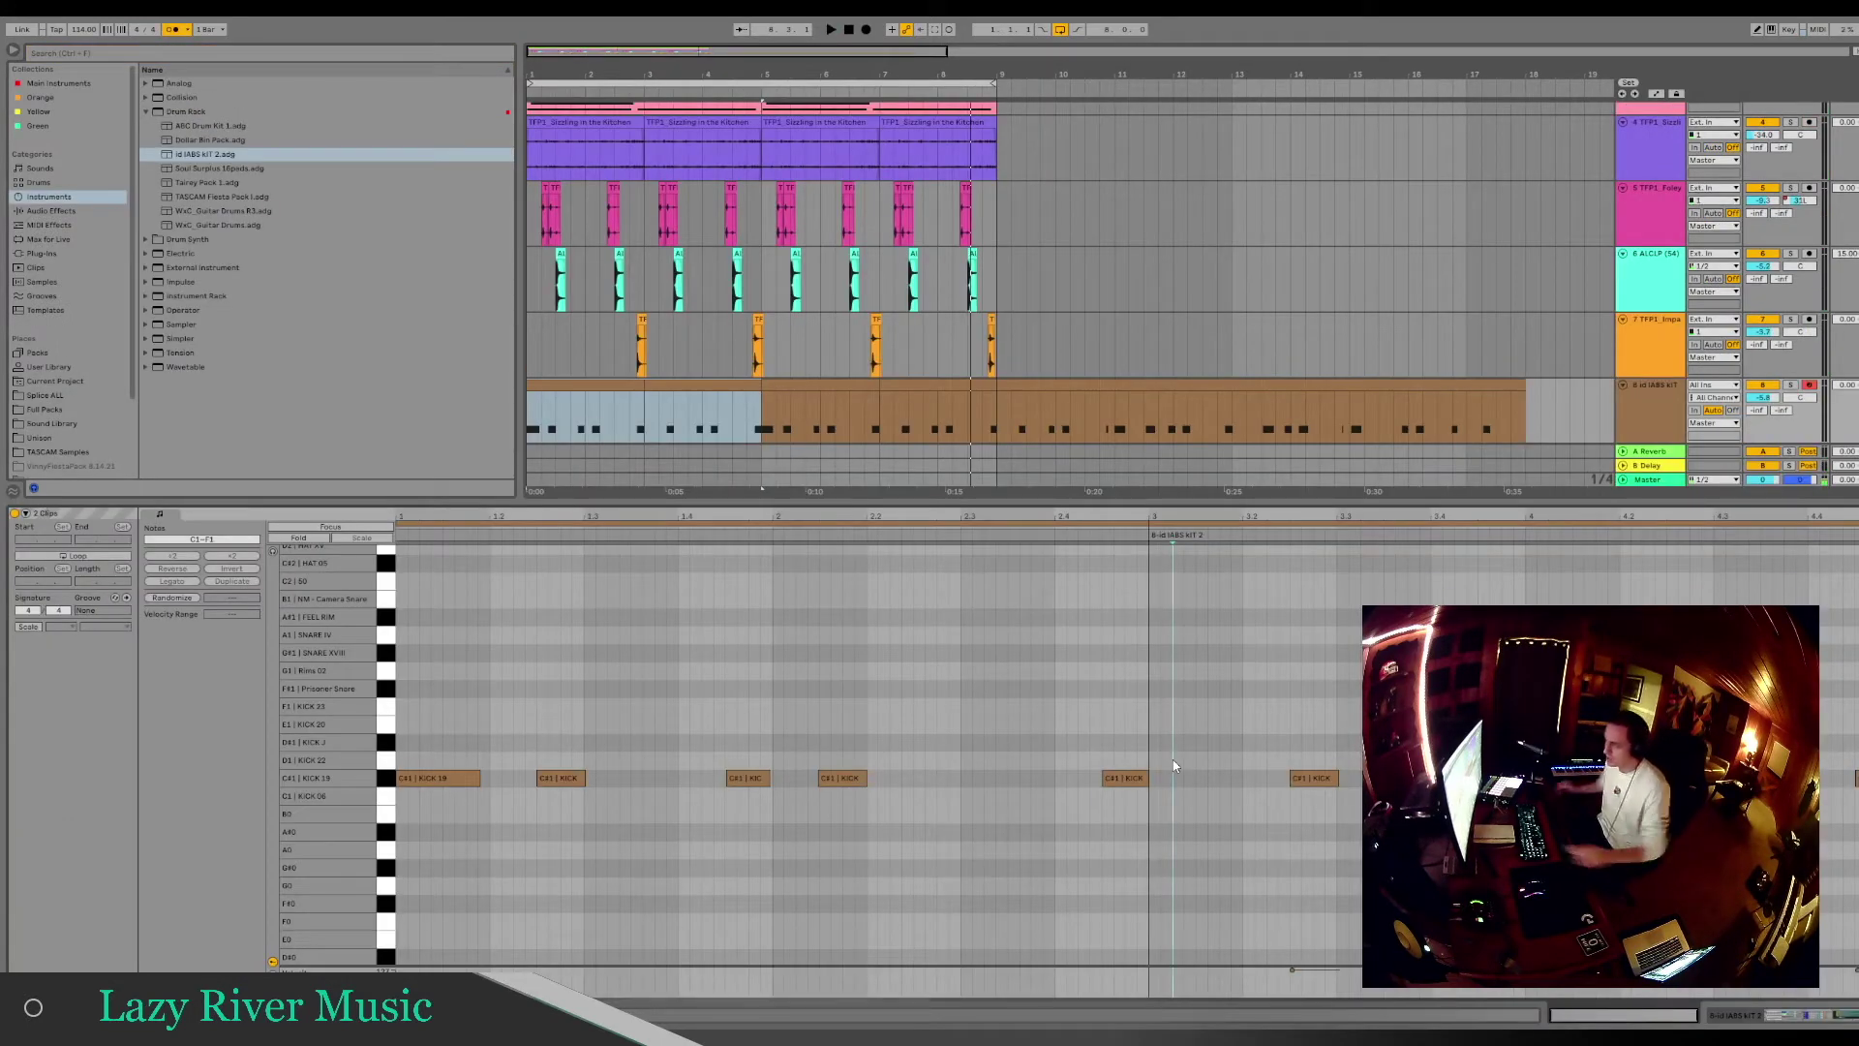
Delete the right-hand kick clip and select the remaining kick clip for note editing
{"action": "left_click", "coordinate": [1006, 424]}
{"action": "key", "text": "Delete"}
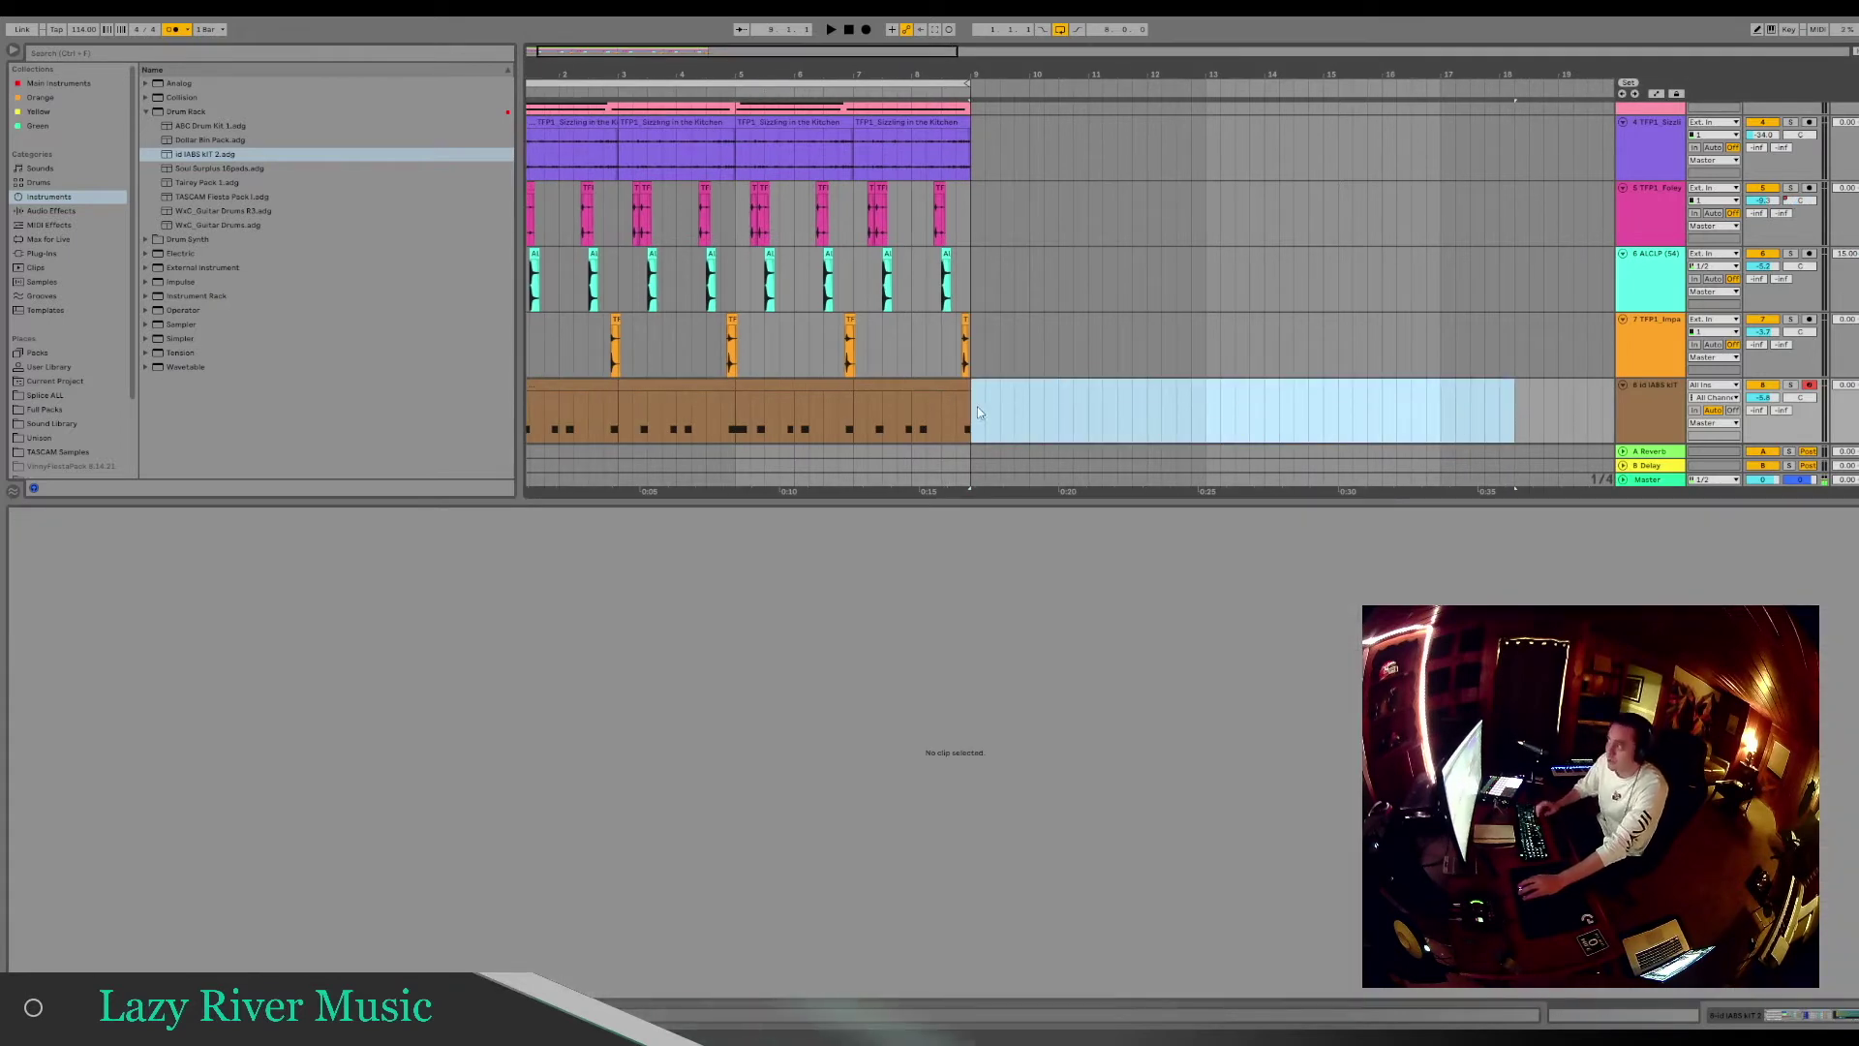
{"action": "left_click_drag", "start_coordinate": [970, 418], "coordinate": [567, 413]}
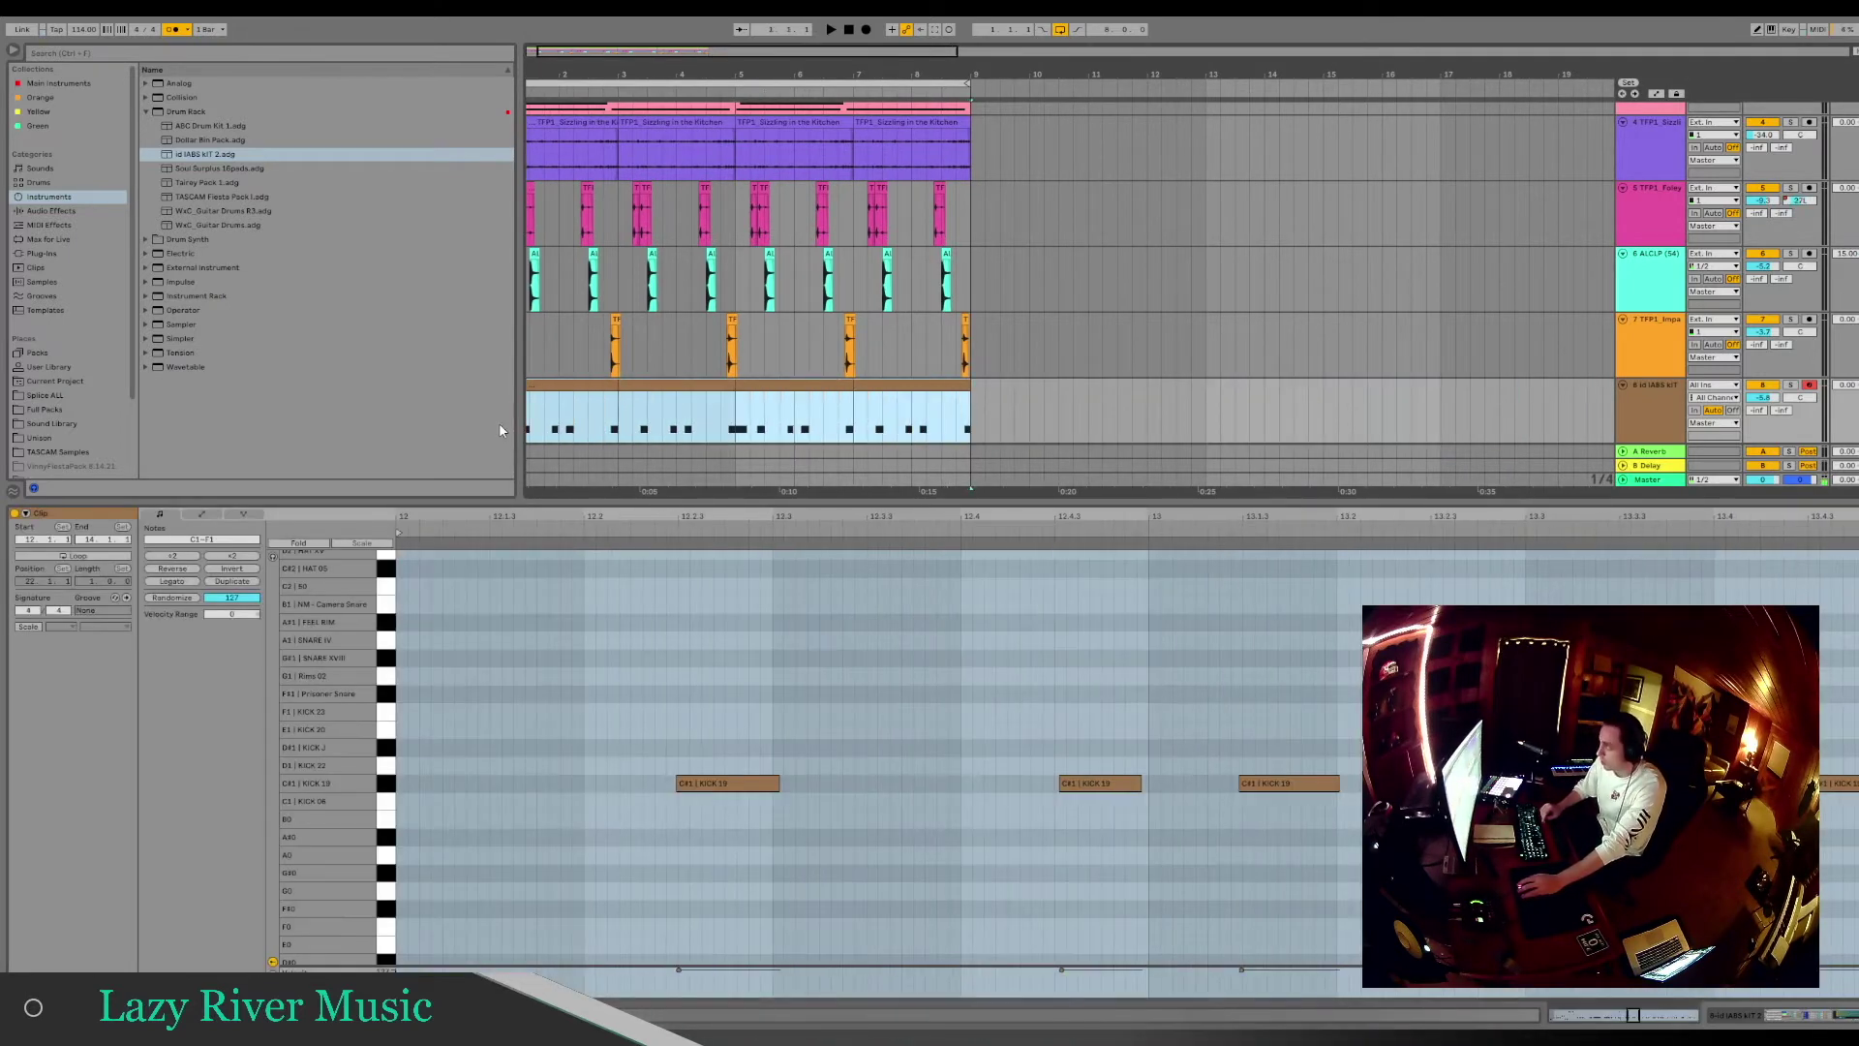
{"action": "left_click_drag", "start_coordinate": [674, 59], "coordinate": [674, 71]}
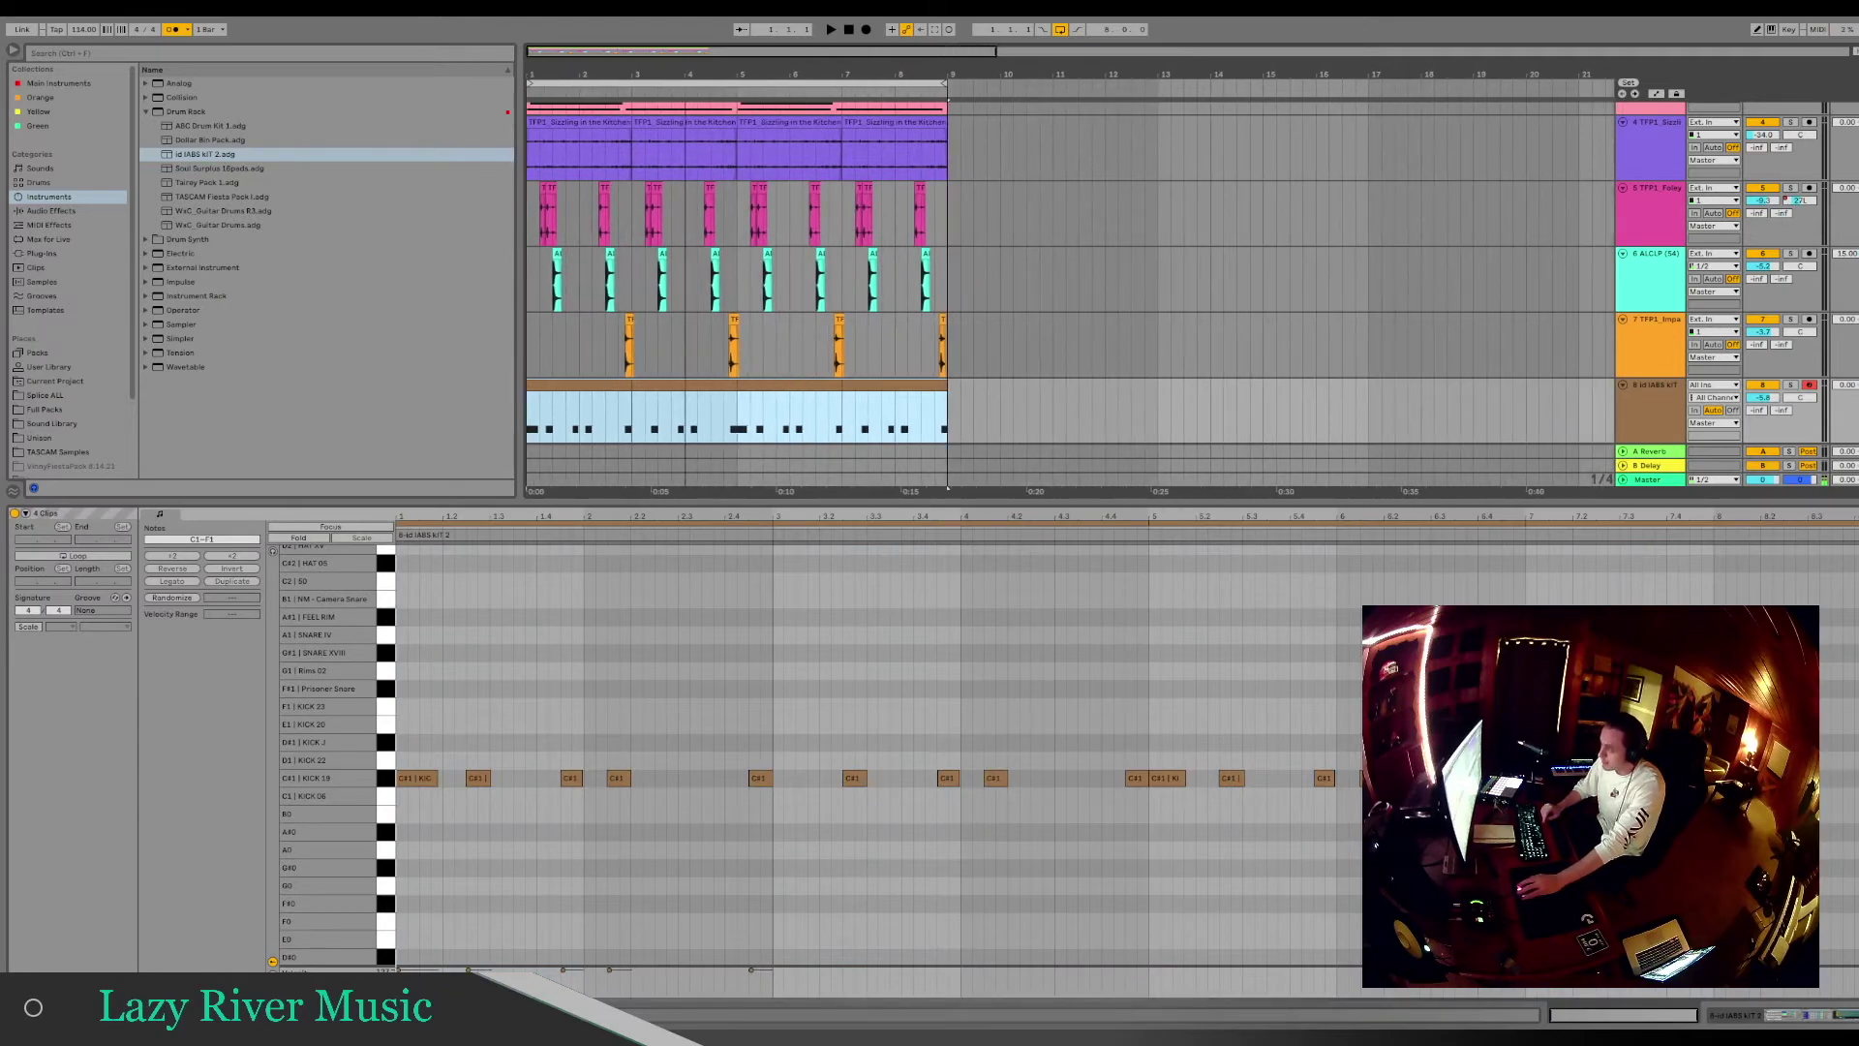
{"action": "left_click_drag", "start_coordinate": [950, 421], "coordinate": [531, 431]}
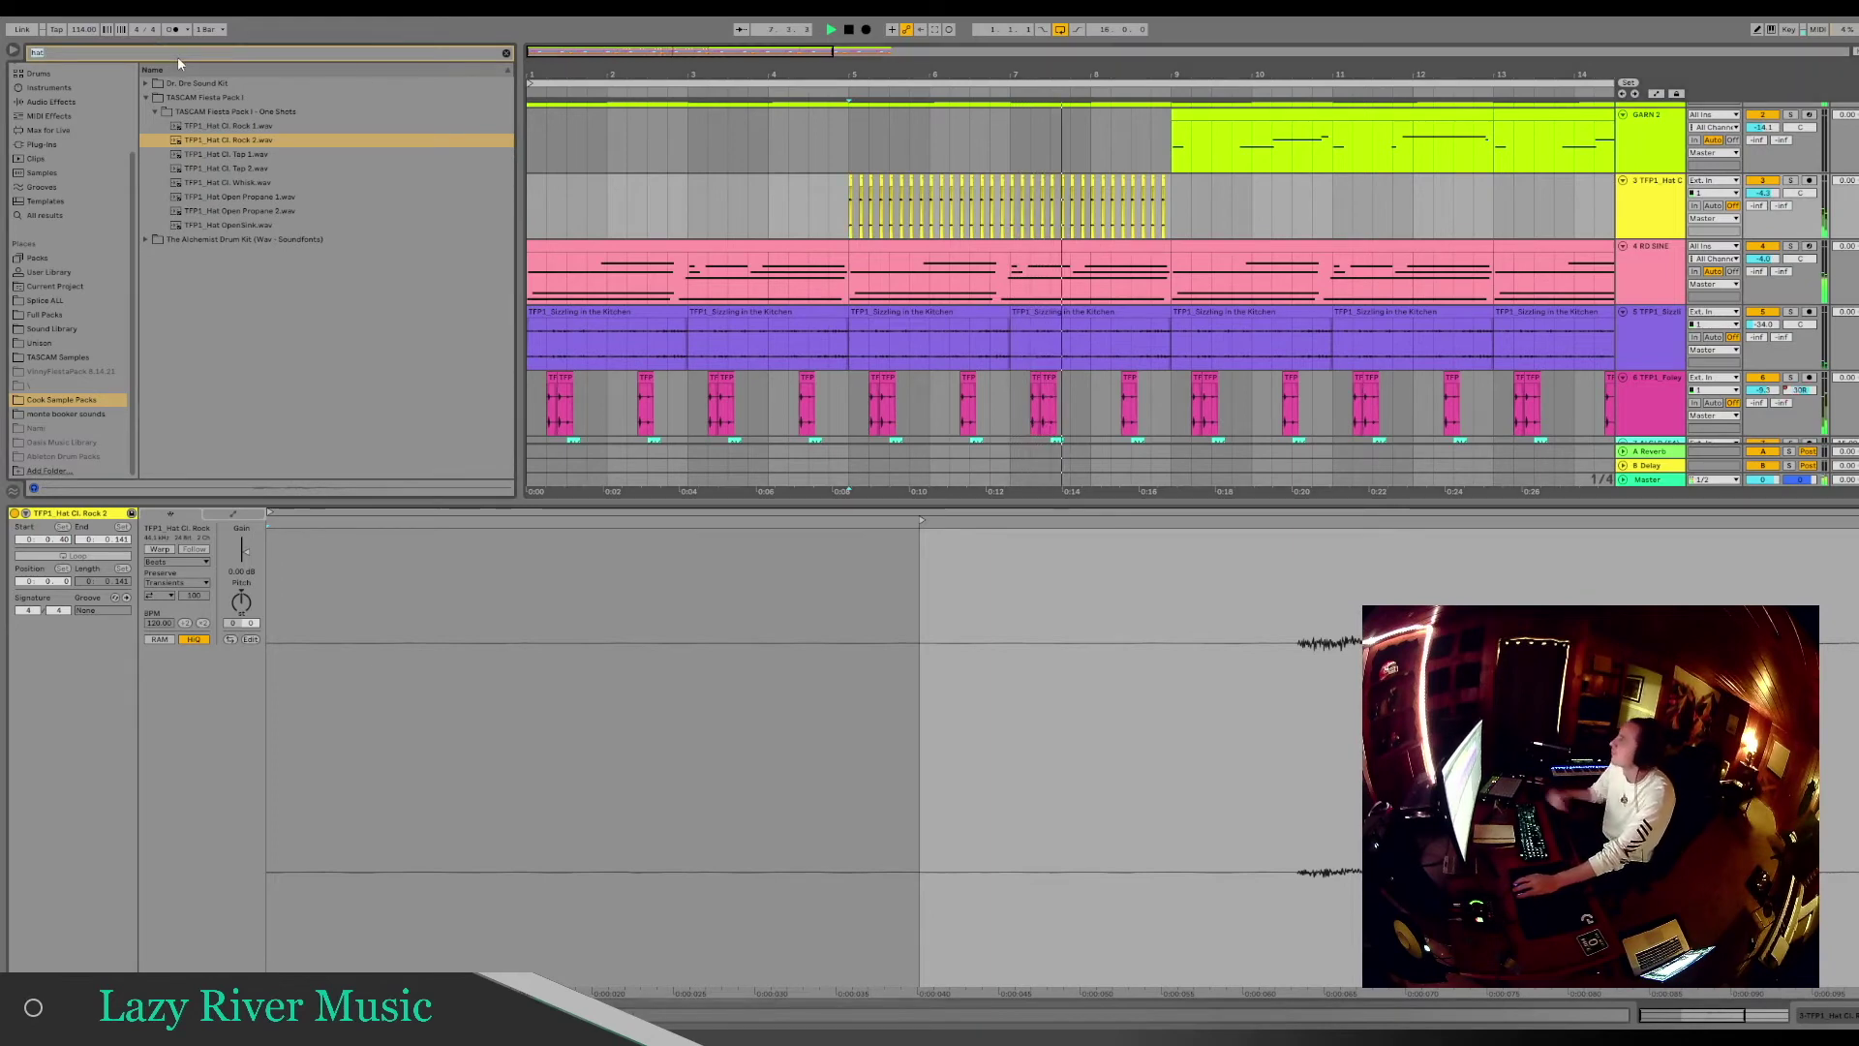
Audition the Perc Glass Table Top and Lighter Flick samples, then insert an audio track after Hat
{"action": "key", "text": "BackSpace"}
{"action": "key", "text": "BackSpace"}
{"action": "key", "text": "BackSpace"}
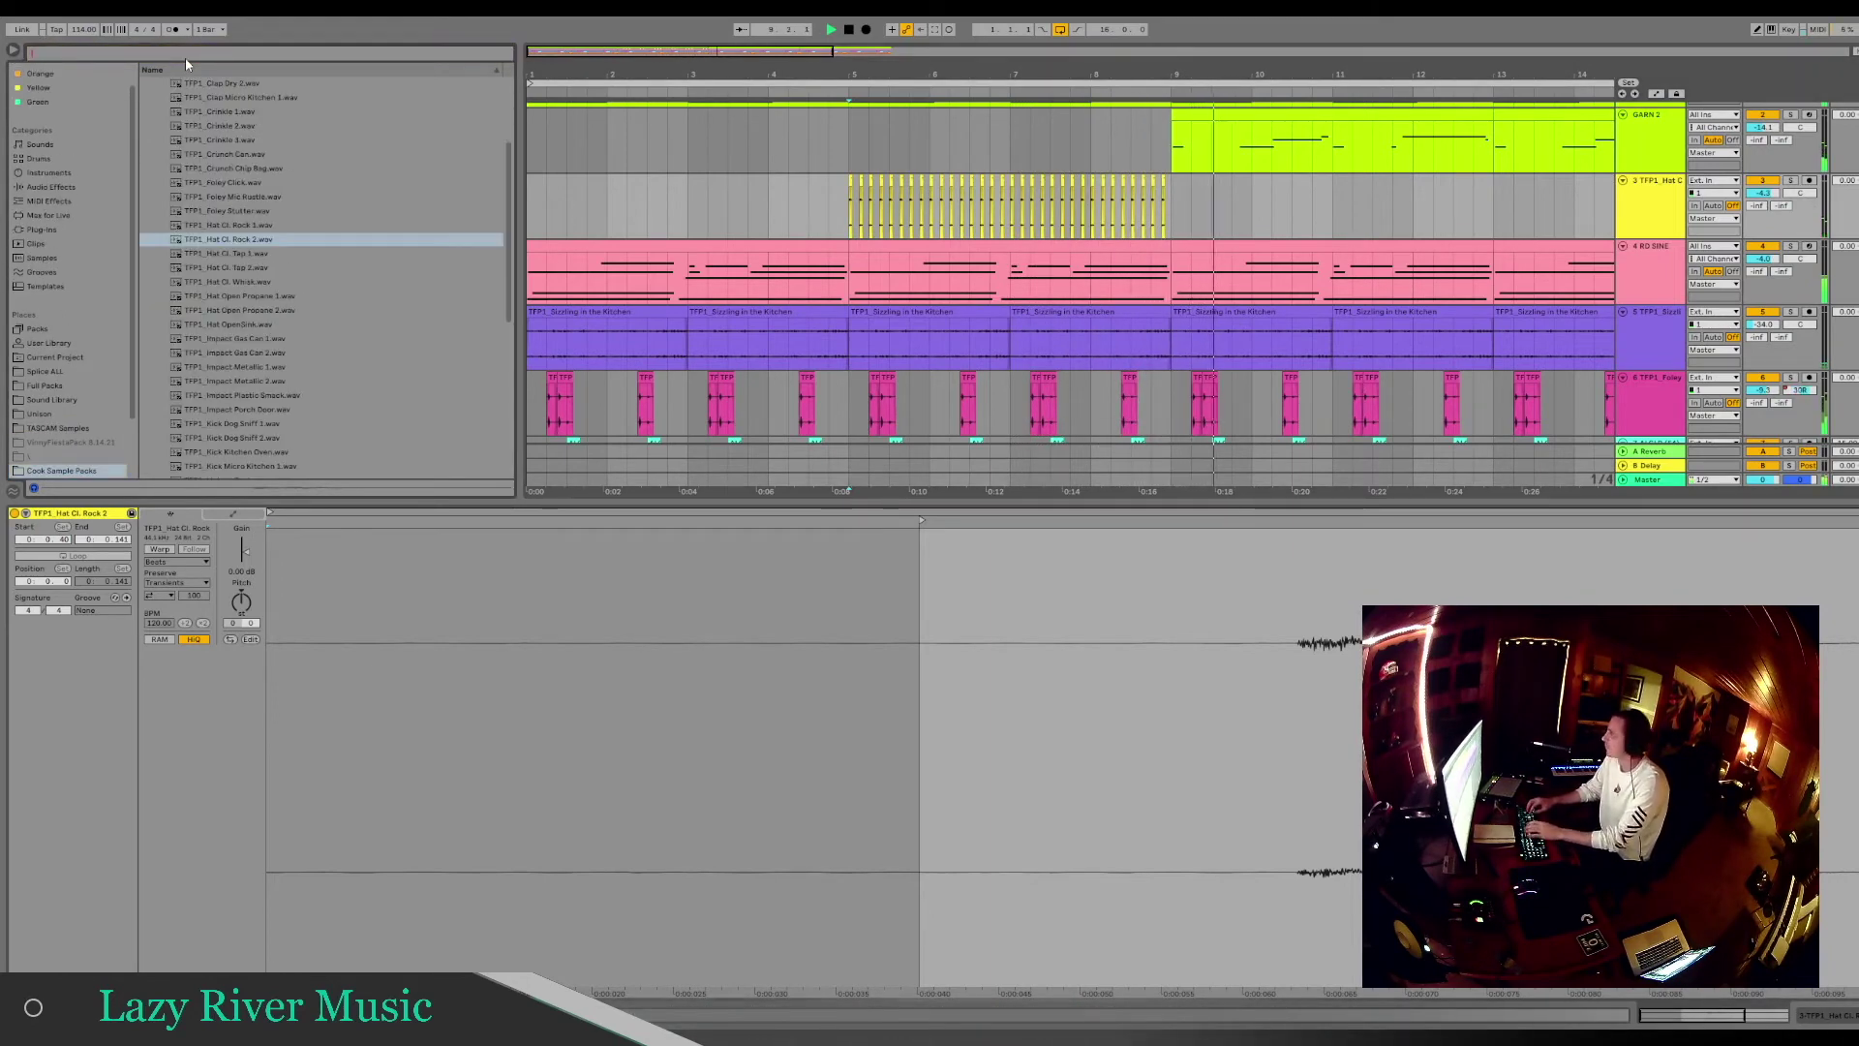
{"action": "scroll", "coordinate": [345, 207], "scroll_direction": "down", "scroll_amount": 3}
{"action": "left_click", "coordinate": [293, 419]}
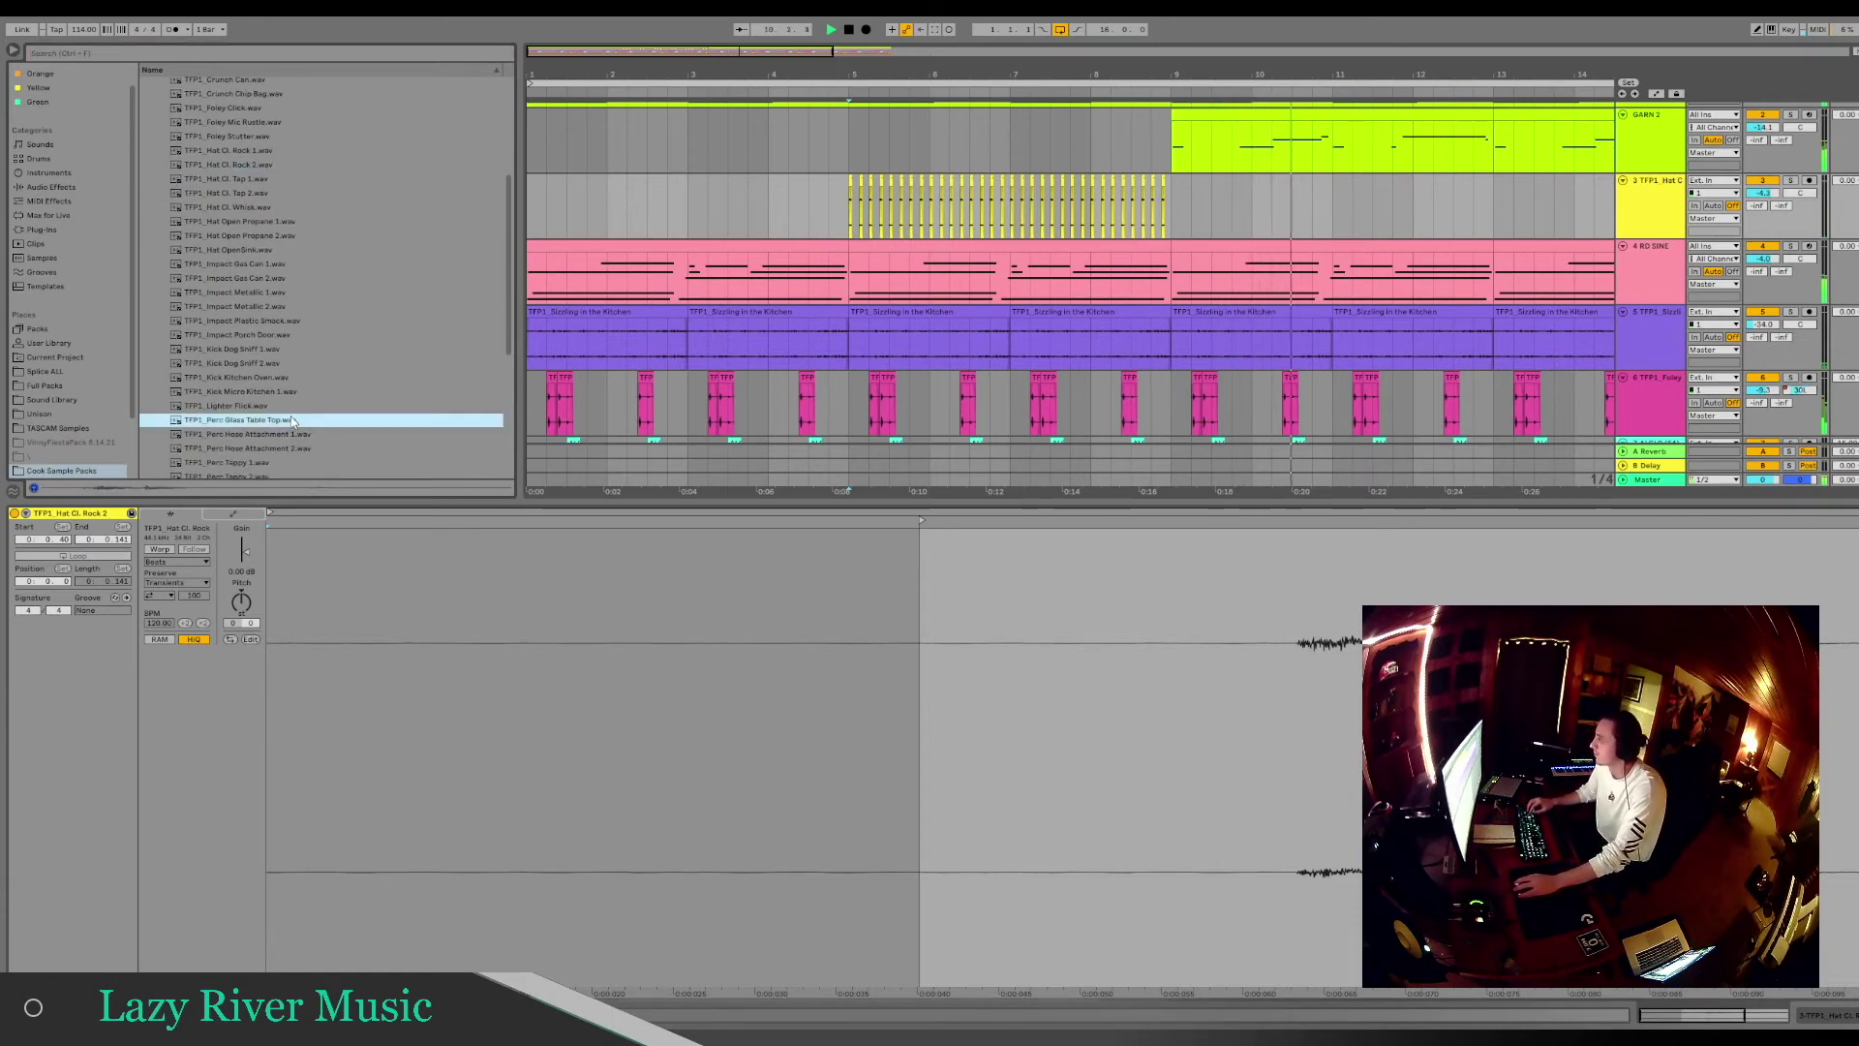
{"action": "left_click", "coordinate": [283, 406]}
{"action": "scroll", "coordinate": [276, 405], "scroll_direction": "down", "scroll_amount": 3}
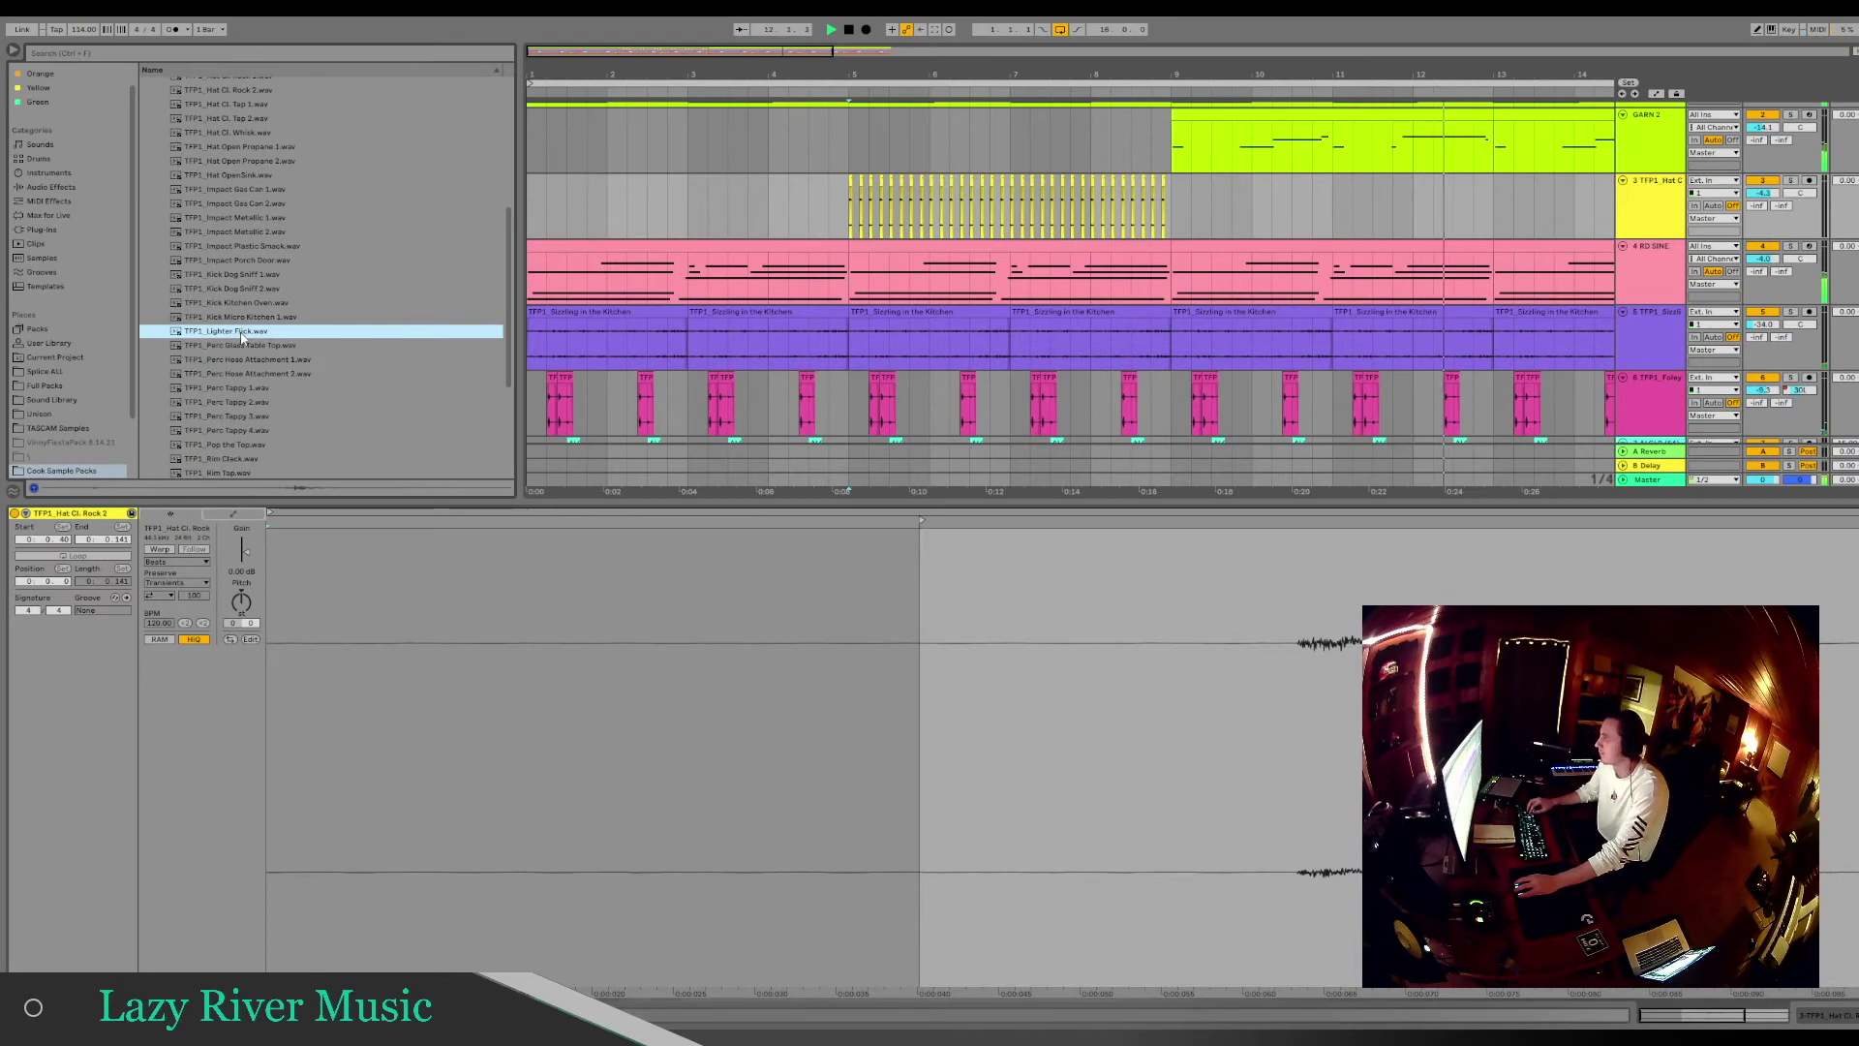
{"action": "left_click", "coordinate": [1181, 219]}
{"action": "key", "text": "ctrl+t"}
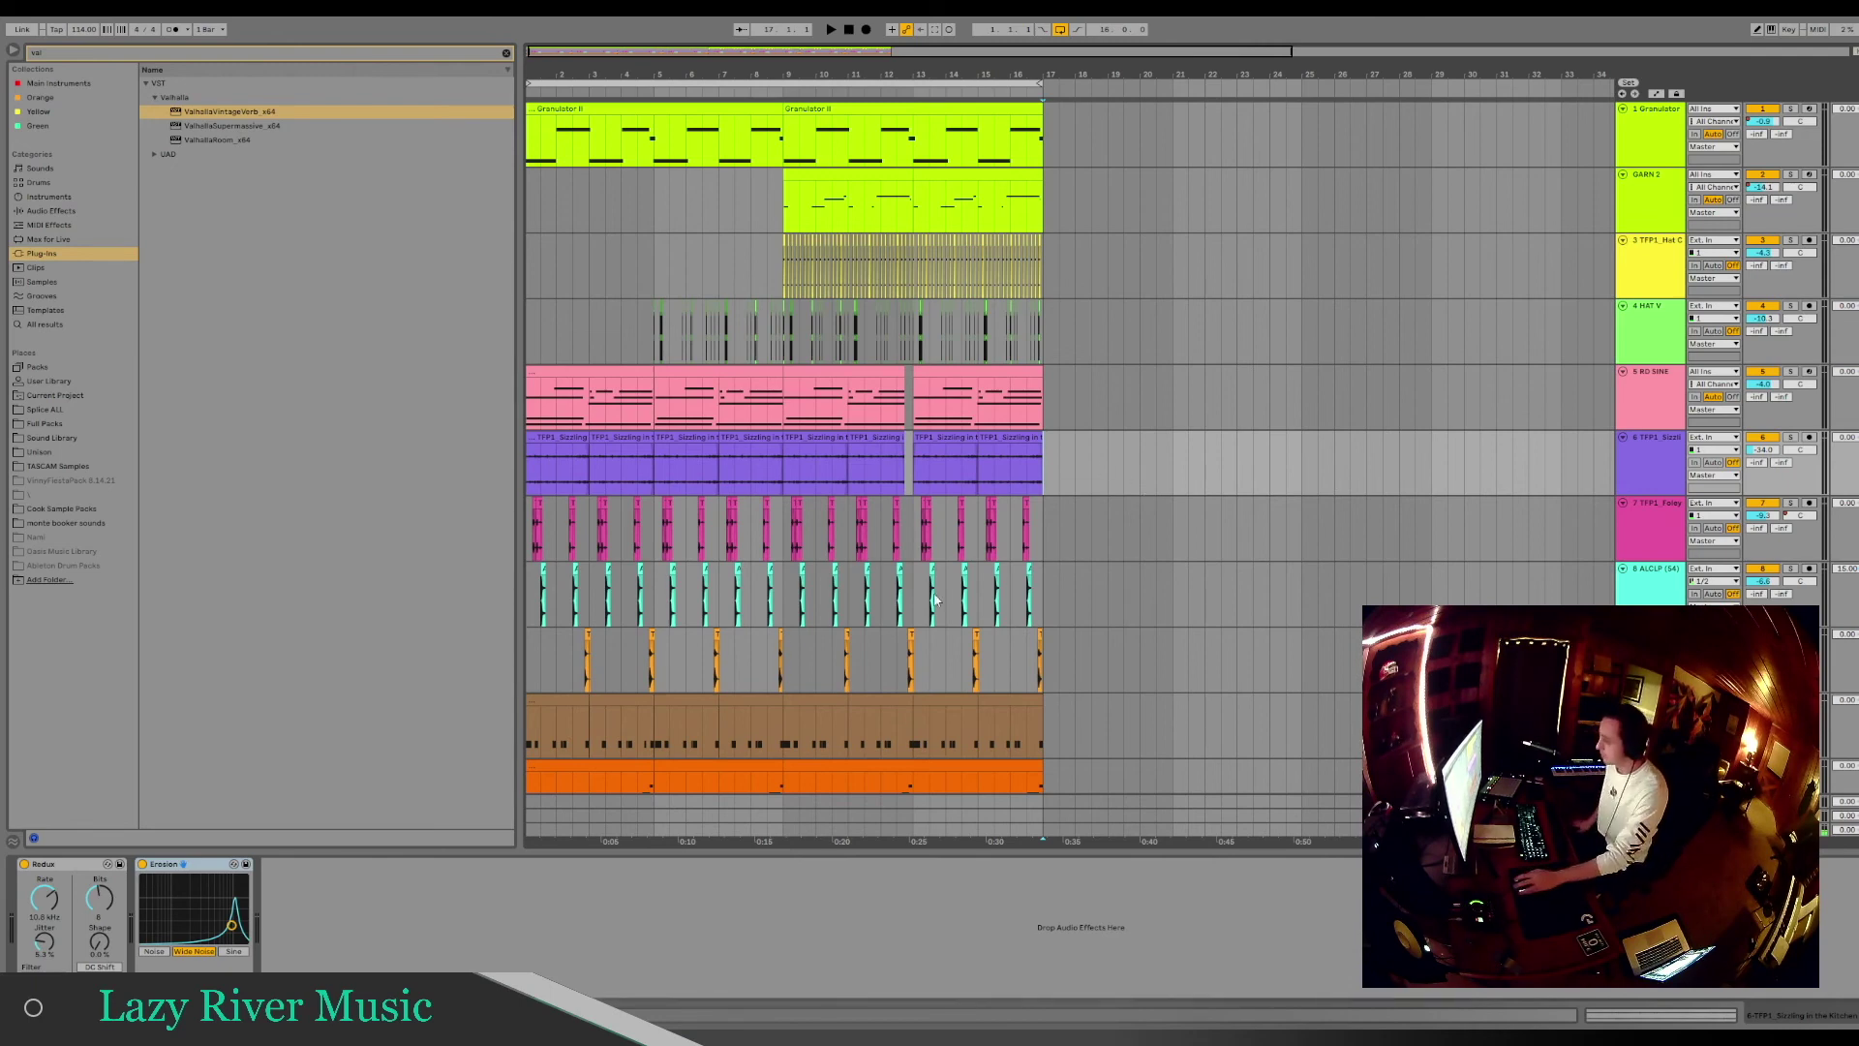
Show the BG SINE track's Arpeggiator, sampler, Tuner and Erosion devices
{"action": "left_click", "coordinate": [1058, 406]}
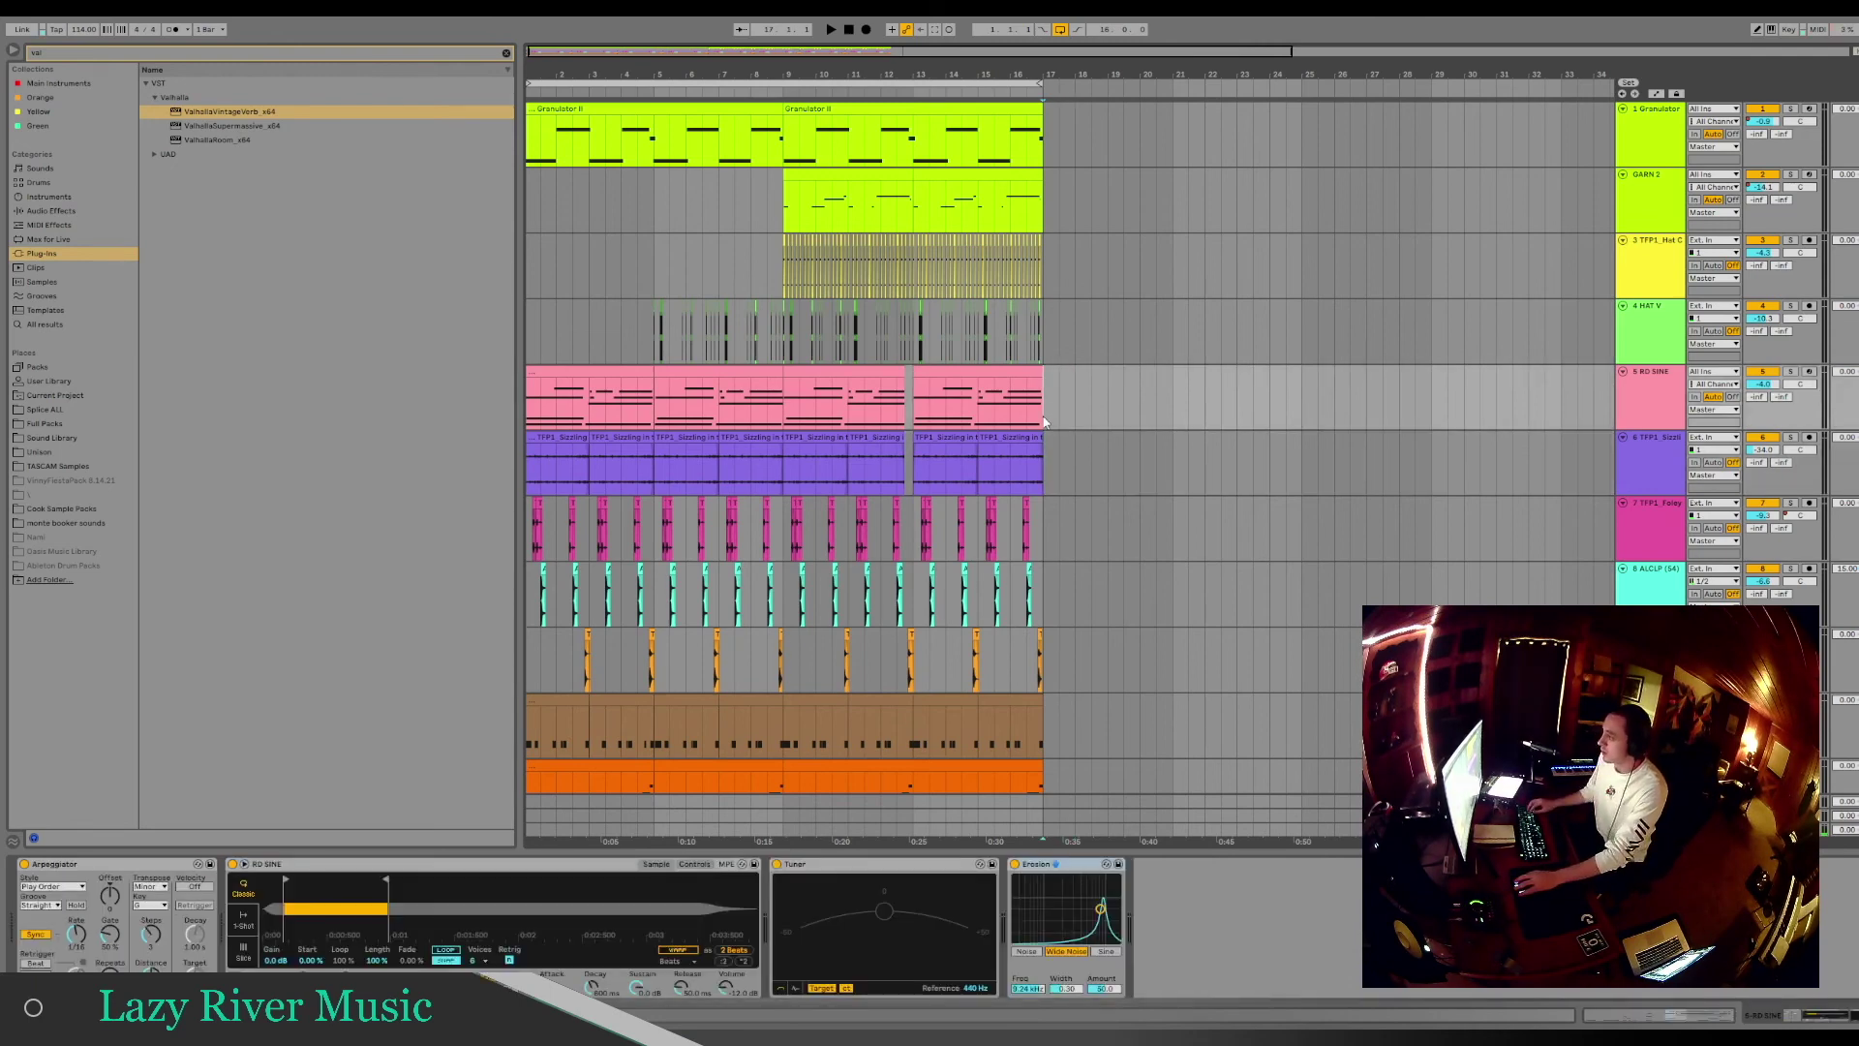